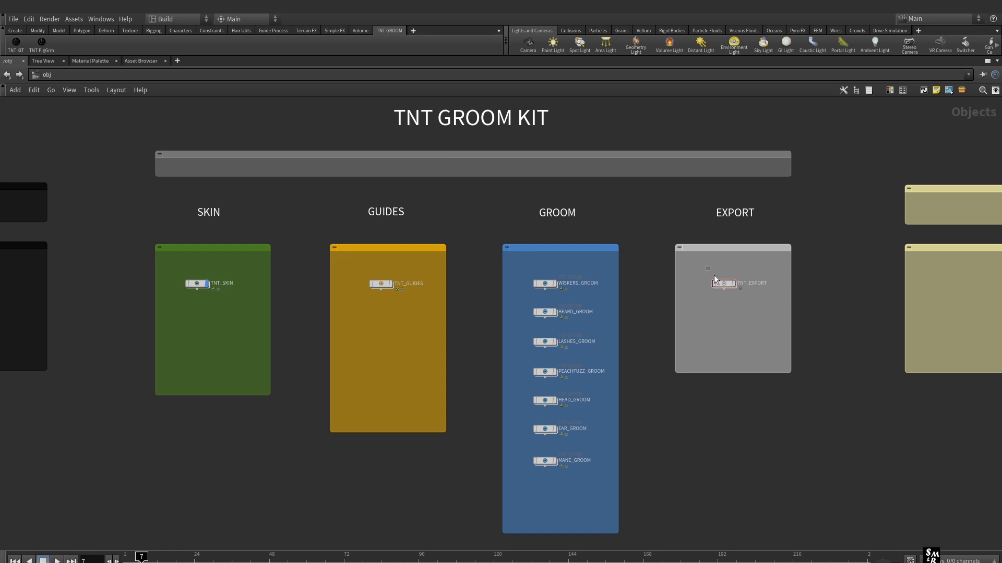
Add a second TNT EXPORT node below the existing one in the EXPORT box and show its parameters
{"action": "key", "text": "Tab"}
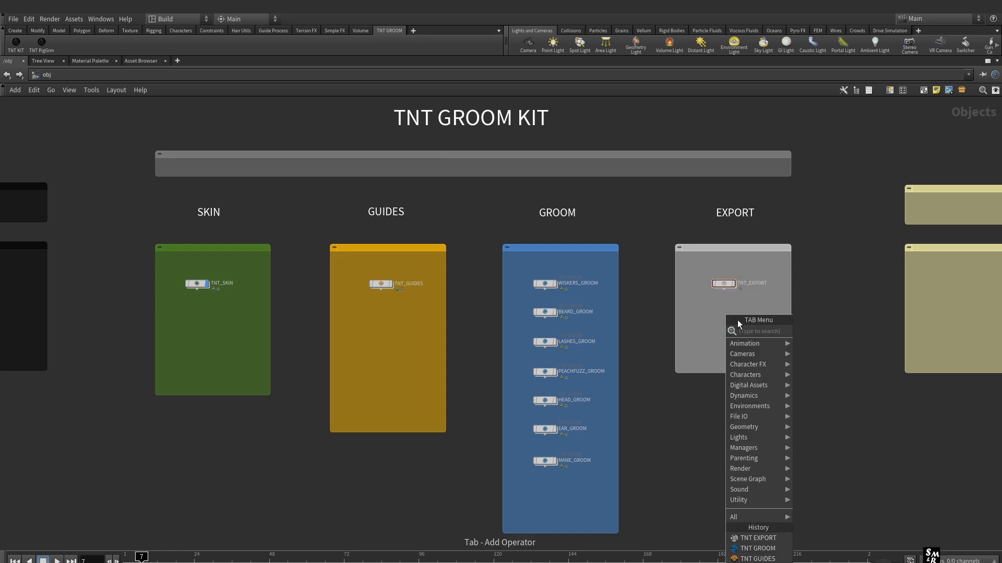
{"action": "type", "text": "tnt"}
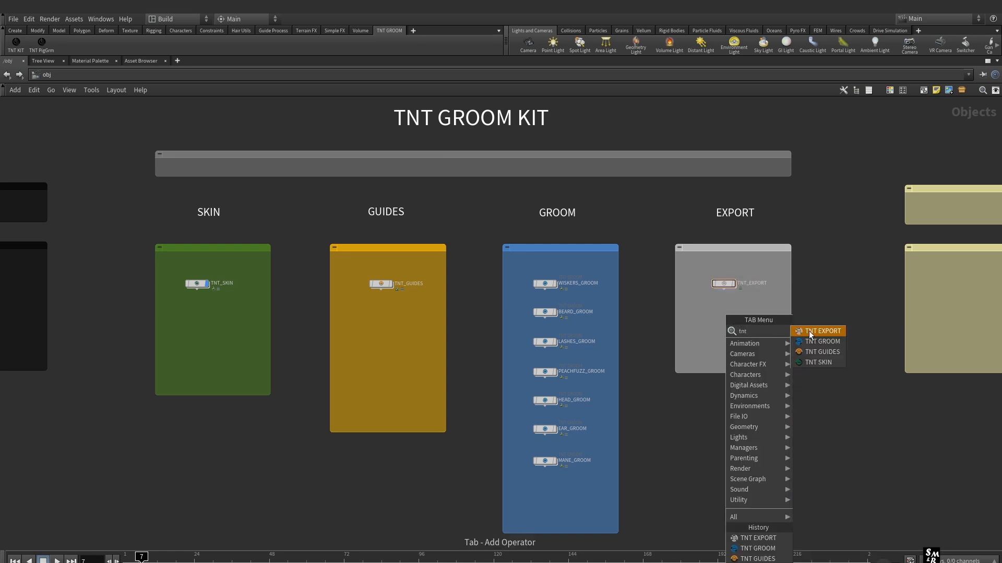
{"action": "left_click", "coordinate": [821, 331]}
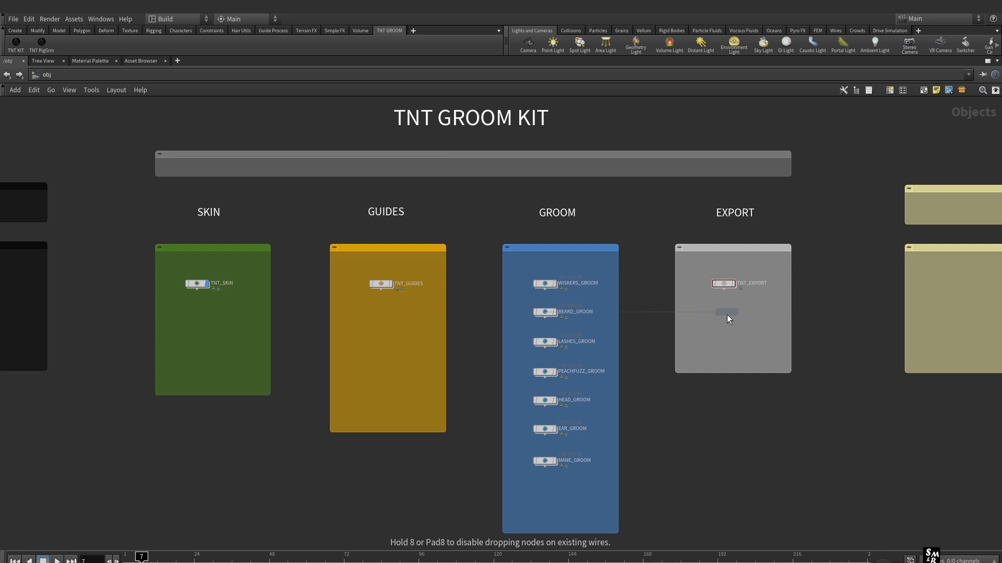
{"action": "left_click", "coordinate": [725, 311]}
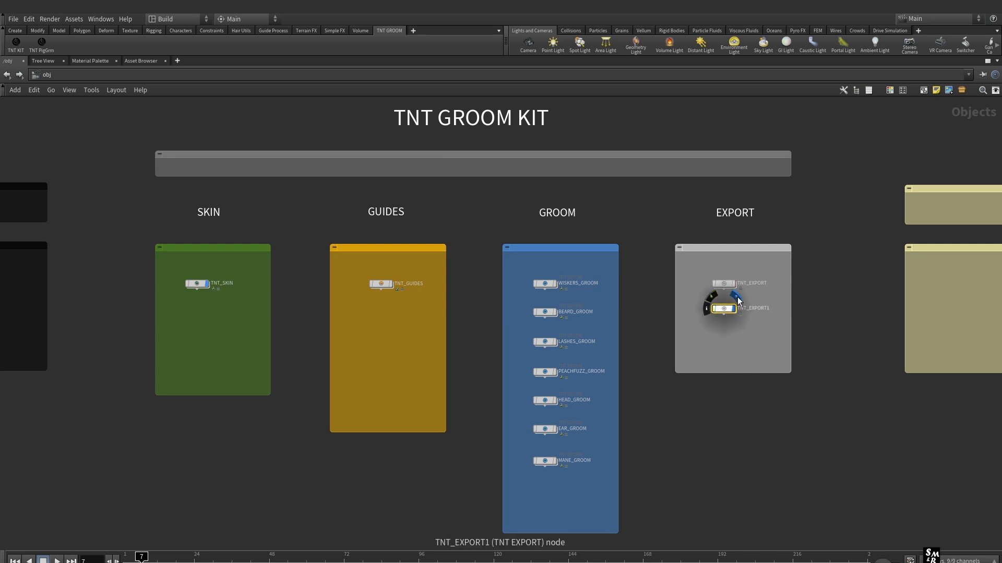
{"action": "middle_click_drag", "start_coordinate": [755, 333], "coordinate": [623, 346]}
{"action": "key", "text": "p"}
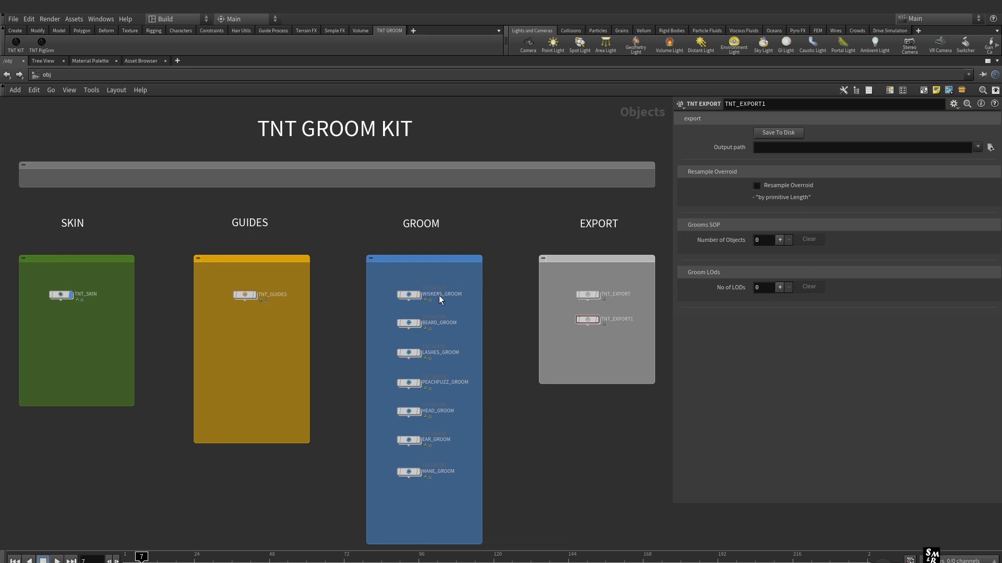
Set the new export node's number of groom objects to 7
{"action": "left_click", "coordinate": [780, 240]}
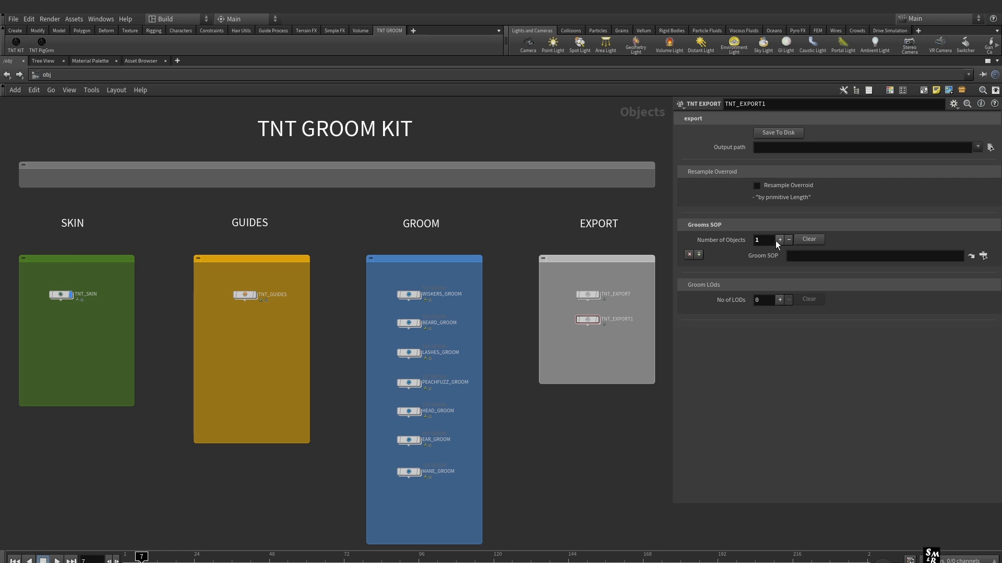
{"action": "left_click", "coordinate": [780, 240]}
{"action": "left_click", "coordinate": [780, 240]}
{"action": "left_click", "coordinate": [779, 240]}
{"action": "left_click", "coordinate": [779, 240]}
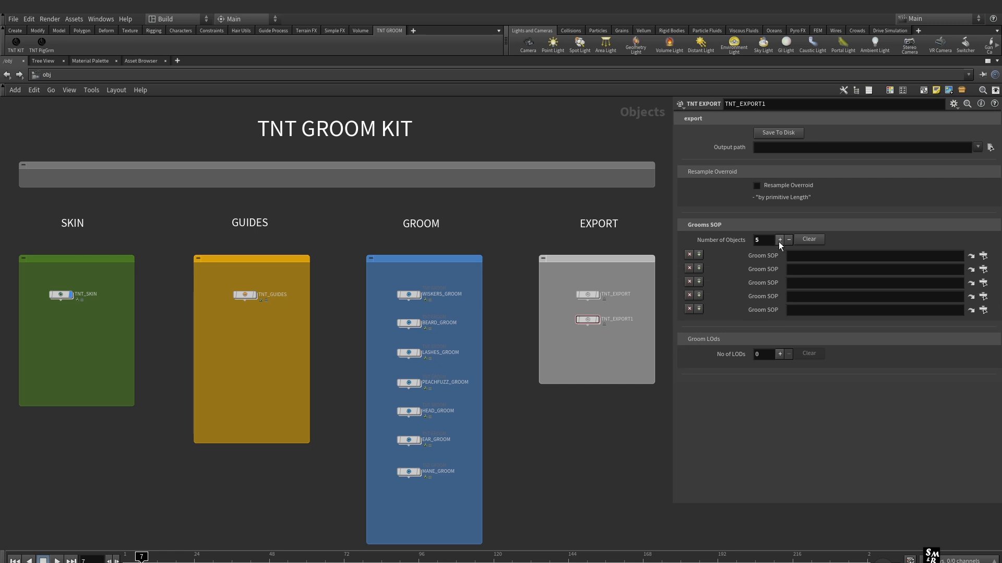
{"action": "left_click", "coordinate": [780, 240]}
{"action": "left_click", "coordinate": [779, 240]}
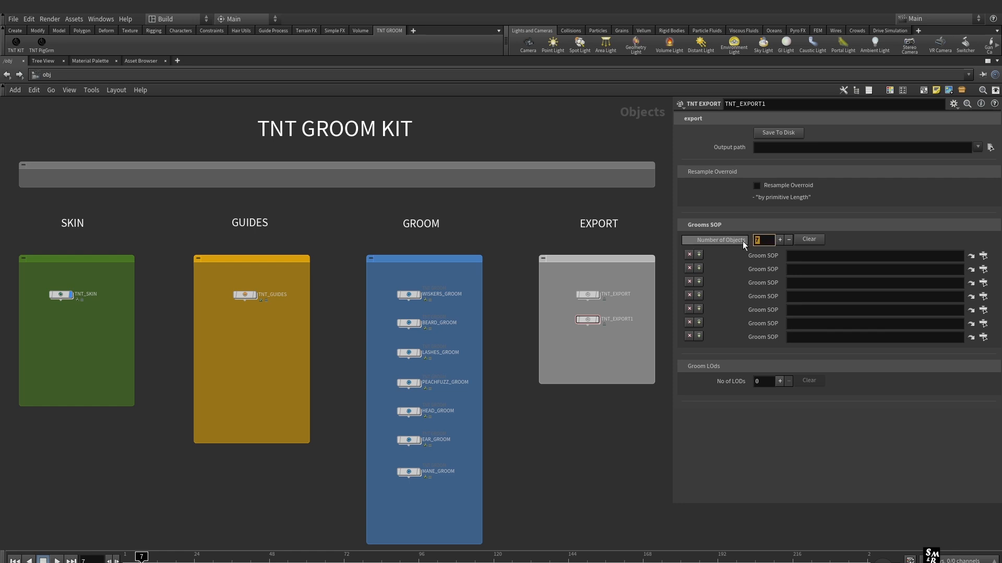
{"action": "left_click", "coordinate": [757, 241]}
{"action": "left_click", "coordinate": [658, 240]}
Assign the WISKERS, BEARD, LASHES, PEACHFUZZ, HEAD, EAR and MANE groom nodes, in that order, to the seven Groom SOP entries
{"action": "left_click_drag", "start_coordinate": [408, 295], "coordinate": [814, 256]}
{"action": "left_click_drag", "start_coordinate": [409, 323], "coordinate": [809, 270]}
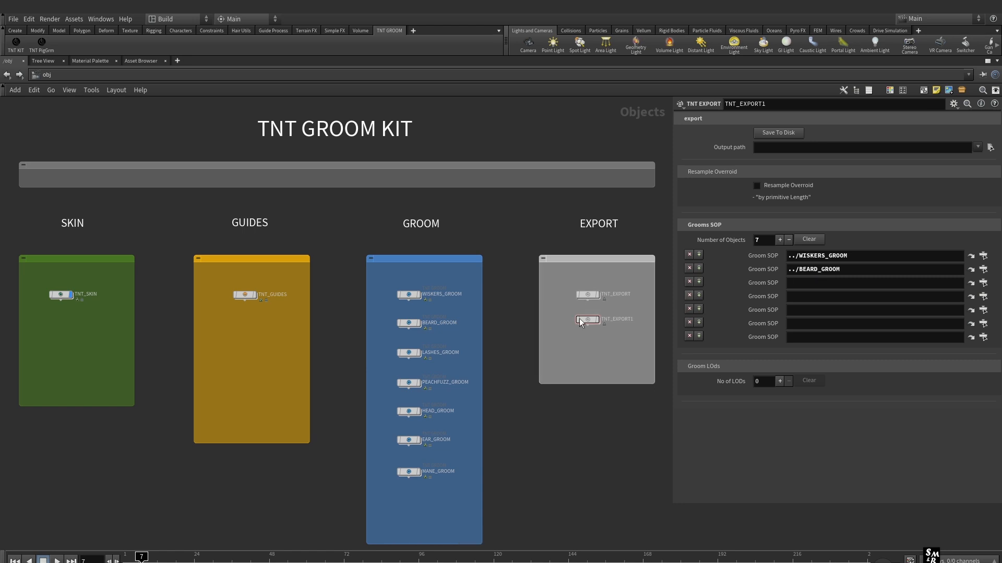
{"action": "left_click_drag", "start_coordinate": [416, 354], "coordinate": [807, 283]}
{"action": "left_click_drag", "start_coordinate": [411, 386], "coordinate": [813, 296]}
{"action": "left_click_drag", "start_coordinate": [409, 411], "coordinate": [798, 311]}
{"action": "left_click_drag", "start_coordinate": [439, 438], "coordinate": [797, 324]}
{"action": "left_click_drag", "start_coordinate": [409, 472], "coordinate": [798, 337]}
Point the first Groom SOP entry to the GROOM_OUT node inside WISKERS_GROOM's TNT_groom
{"action": "left_click", "coordinate": [983, 255]}
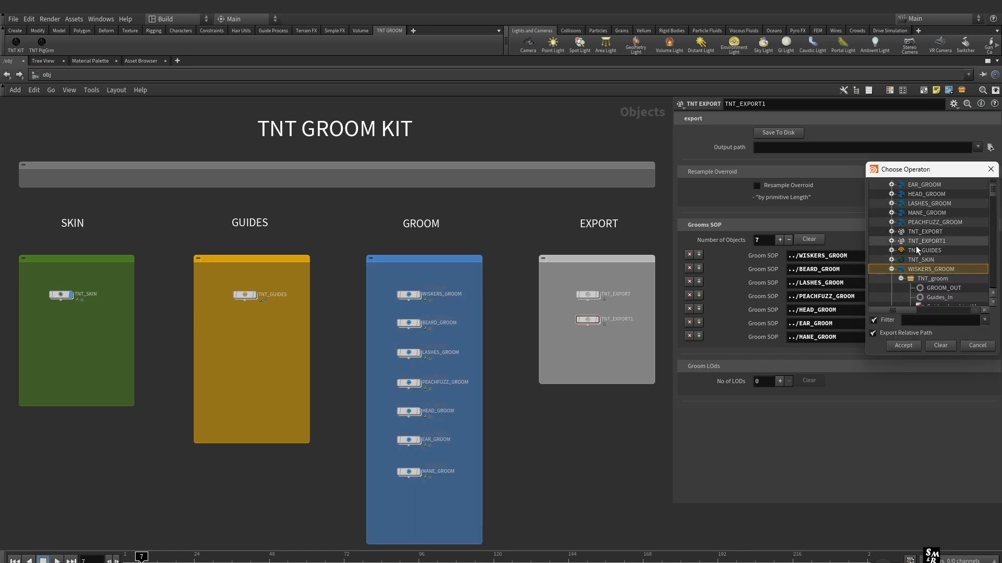
{"action": "left_click", "coordinate": [944, 288]}
{"action": "left_click", "coordinate": [903, 345]}
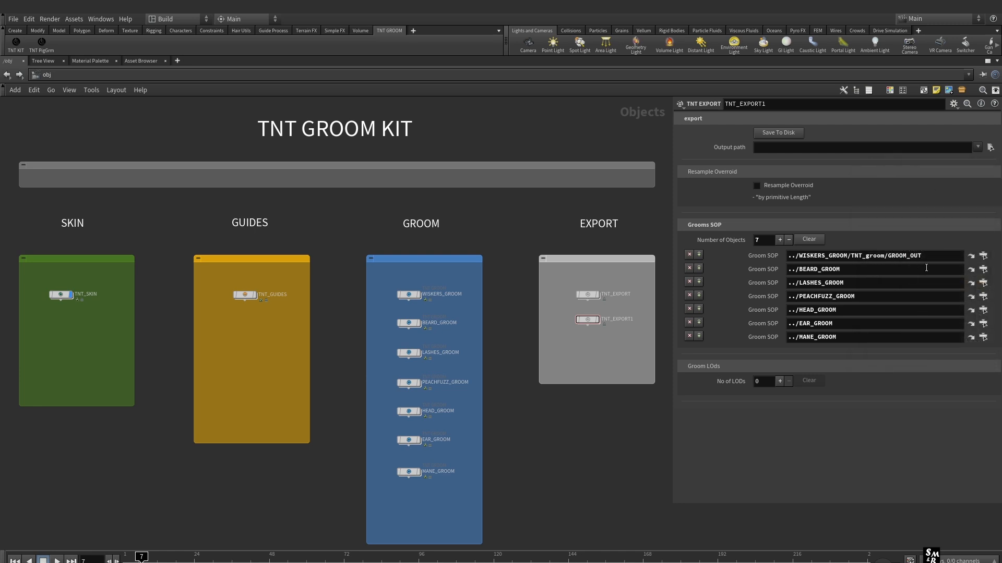
Append the copied /TNT_groom/GROOM_OUT suffix from the WISKERS path to the other six Groom SOP paths
{"action": "left_click_drag", "start_coordinate": [923, 256], "coordinate": [848, 255]}
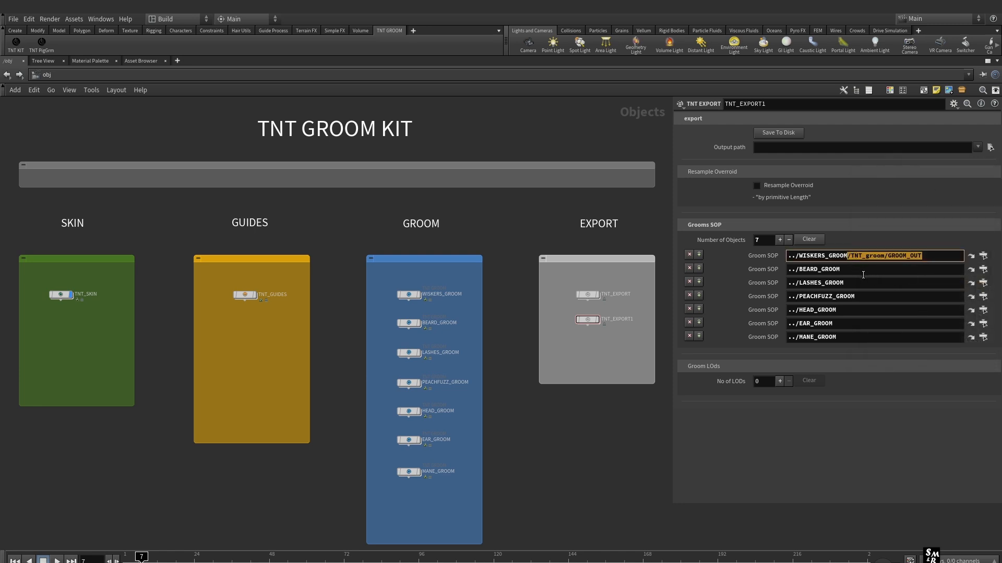
{"action": "key", "text": "ctrl+c"}
{"action": "left_click", "coordinate": [864, 275]}
{"action": "key", "text": "ctrl+v"}
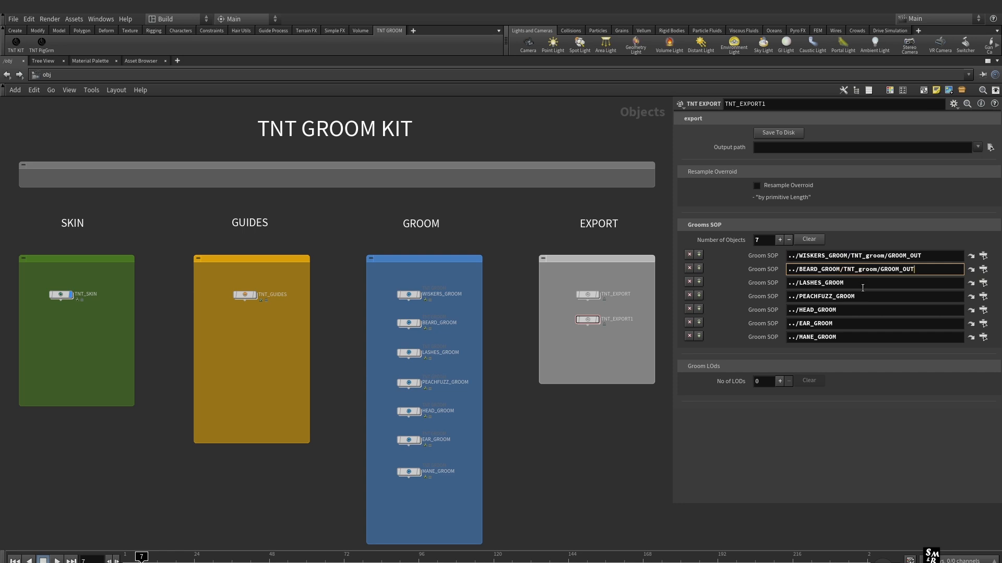
{"action": "left_click", "coordinate": [864, 286]}
{"action": "key", "text": "ctrl+v"}
{"action": "left_click", "coordinate": [866, 297]}
{"action": "key", "text": "ctrl+v"}
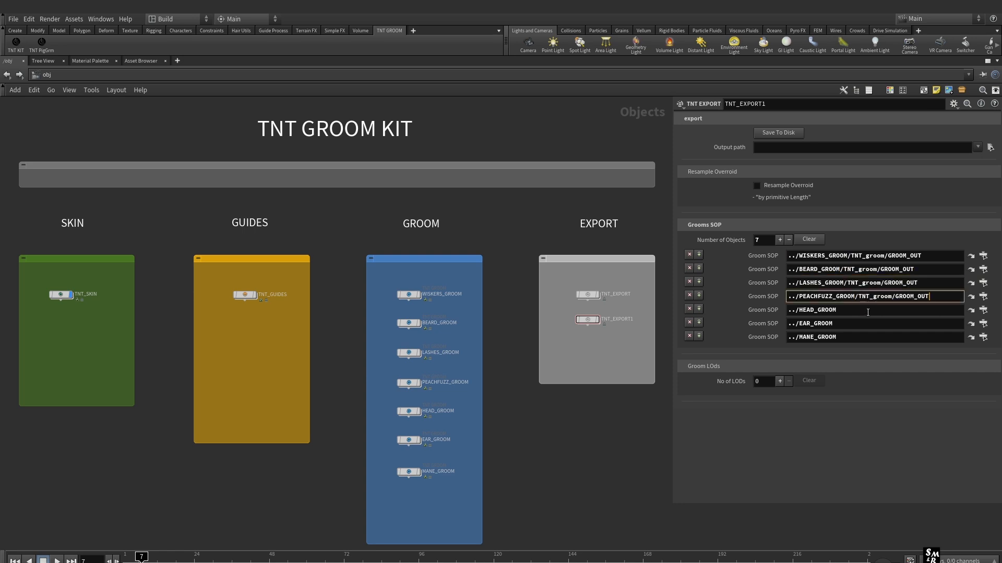
{"action": "left_click", "coordinate": [867, 310]}
{"action": "key", "text": "ctrl+v"}
{"action": "left_click", "coordinate": [864, 324]}
{"action": "key", "text": "ctrl+v"}
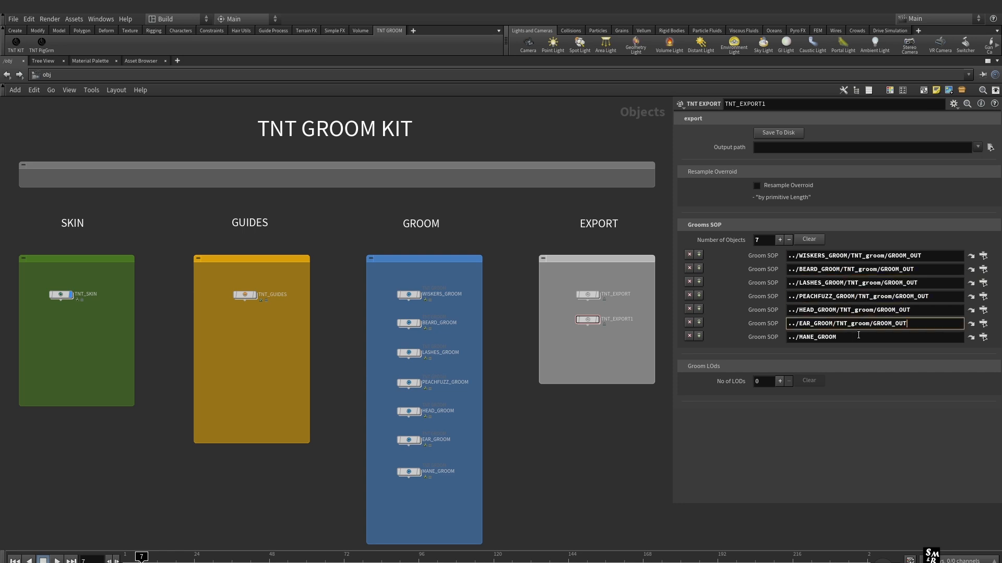
{"action": "left_click", "coordinate": [856, 339]}
{"action": "key", "text": "ctrl+v"}
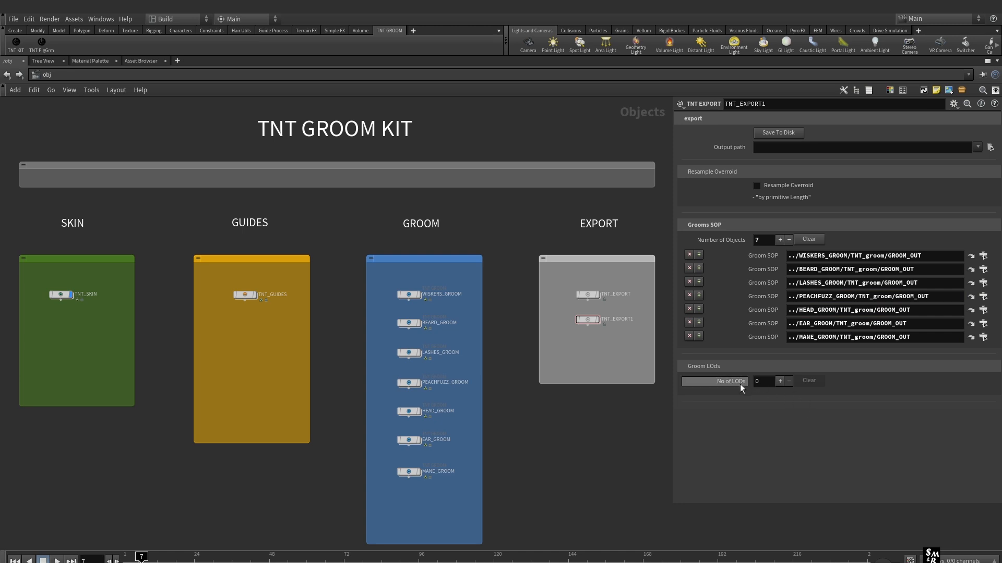
Set the number of groom LODs to 5
{"action": "left_click", "coordinate": [779, 381]}
{"action": "left_click", "coordinate": [780, 381]}
{"action": "left_click", "coordinate": [780, 381]}
{"action": "left_click", "coordinate": [779, 381]}
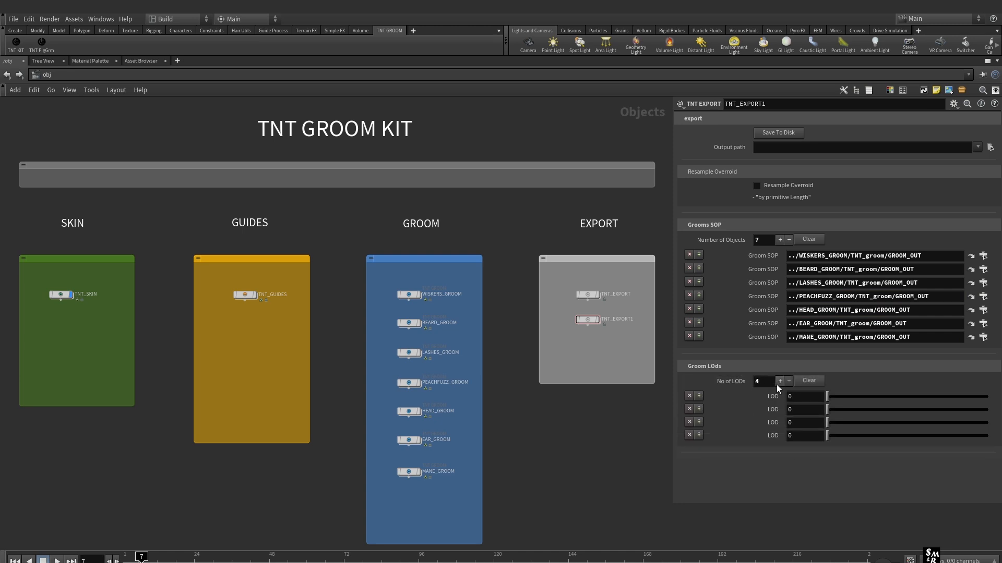
{"action": "left_click", "coordinate": [780, 382]}
Set the five LOD values to 75, 50, 25, 10 and 5 in order
{"action": "left_click", "coordinate": [799, 400]}
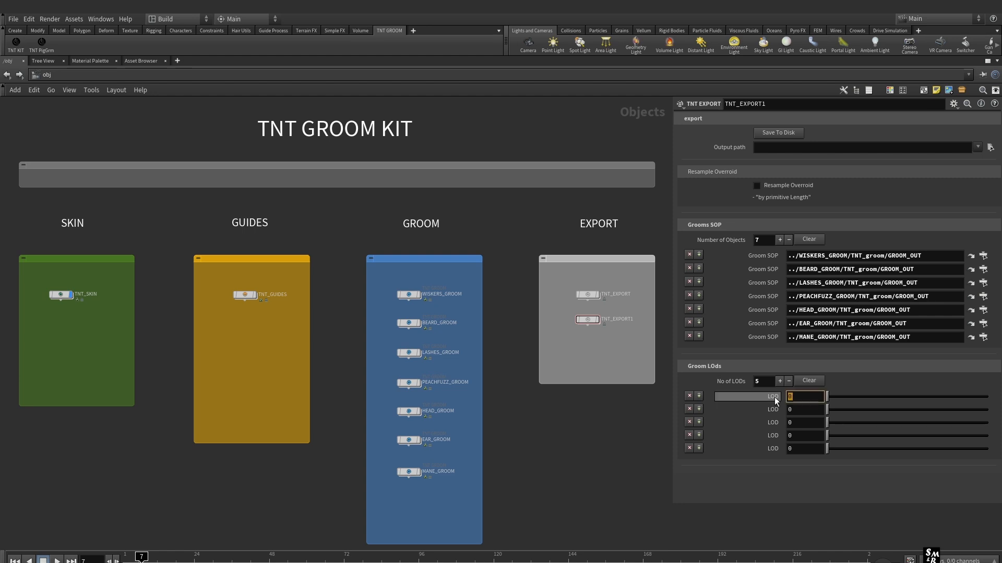
{"action": "type", "text": "75"}
{"action": "left_click", "coordinate": [791, 410]}
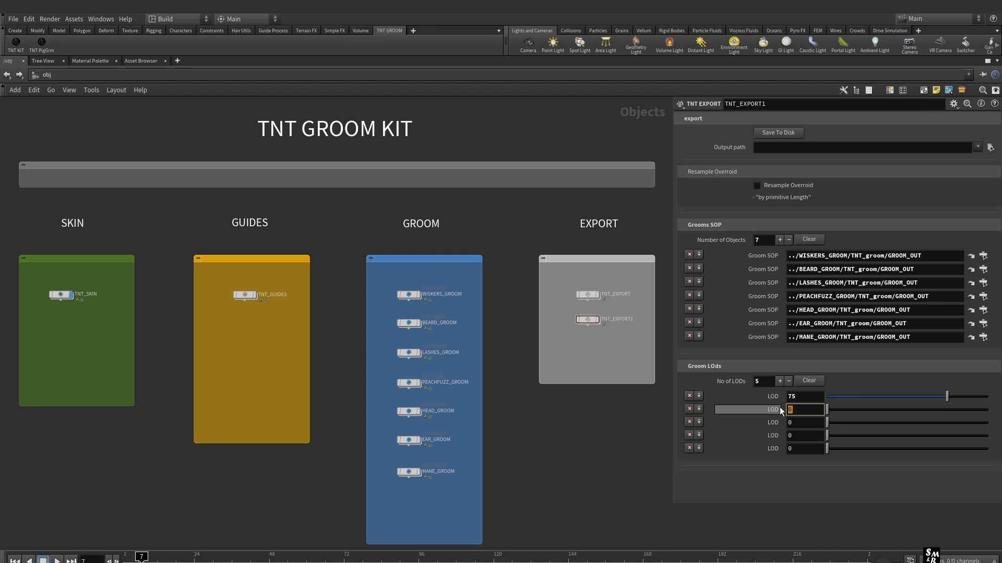
{"action": "type", "text": "501"}
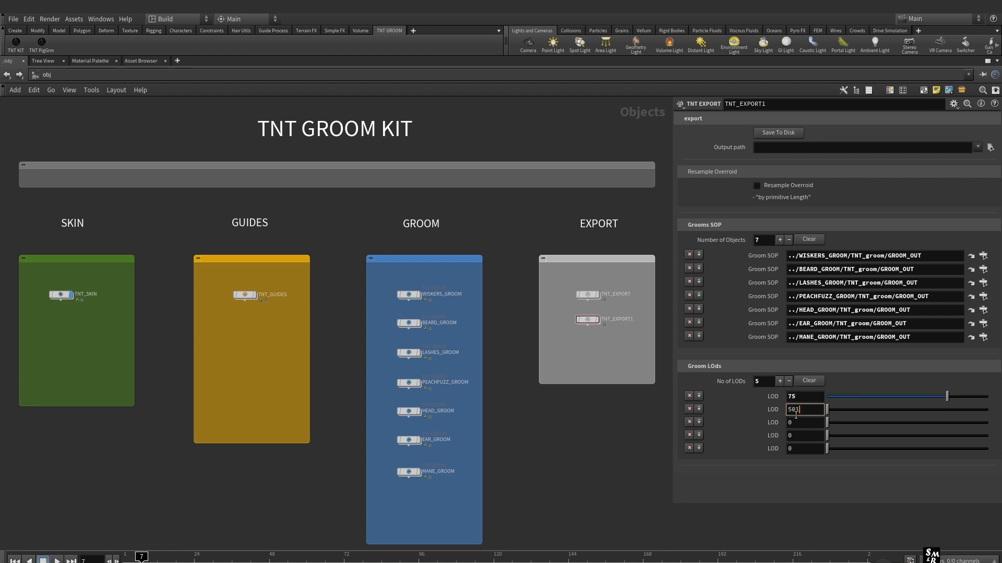
{"action": "key", "text": "BackSpace"}
{"action": "left_click", "coordinate": [788, 422]}
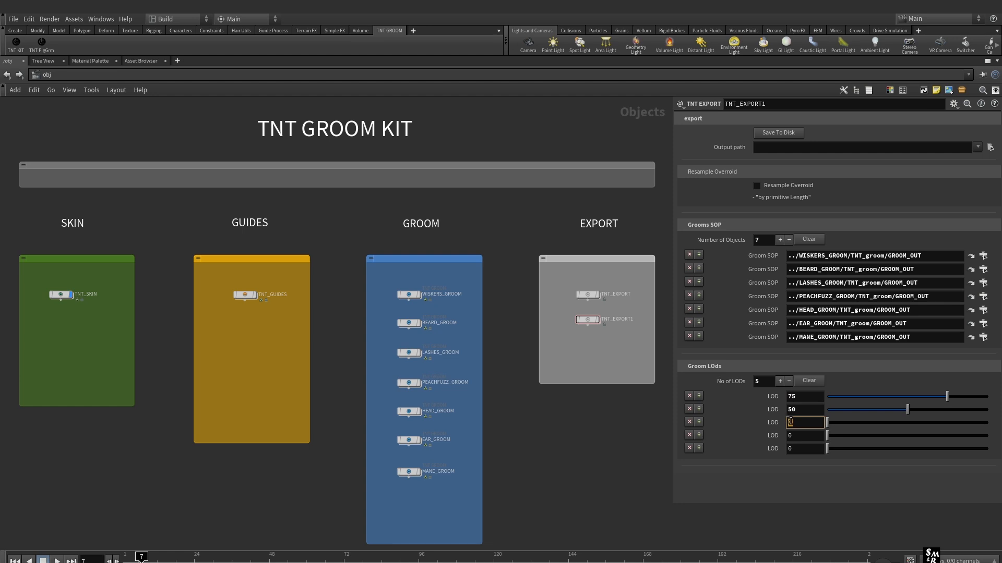
{"action": "type", "text": "25"}
{"action": "left_click", "coordinate": [791, 435]}
{"action": "type", "text": "10"}
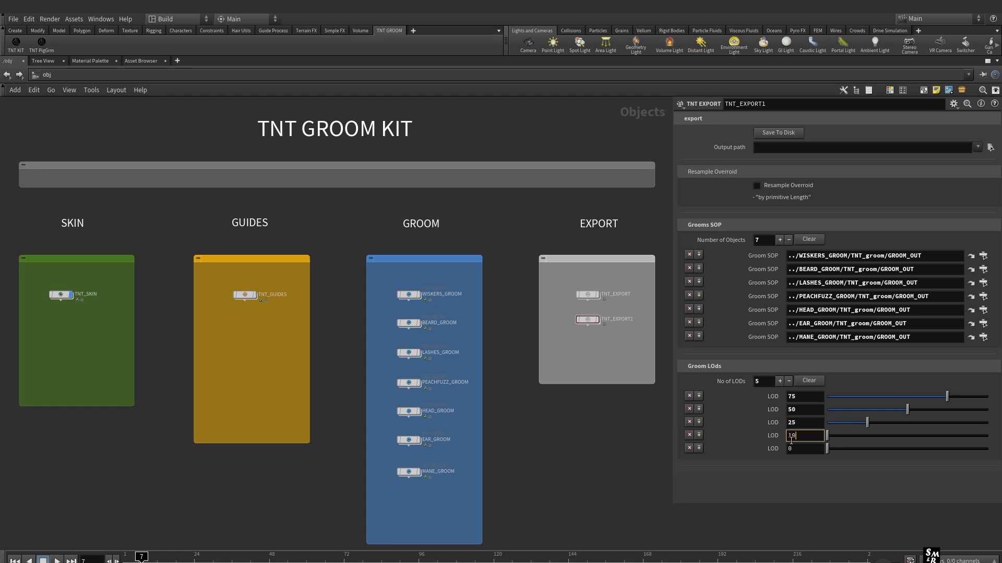
{"action": "left_click", "coordinate": [791, 448]}
{"action": "type", "text": "5"}
{"action": "left_click", "coordinate": [808, 434]}
{"action": "left_click", "coordinate": [806, 422]}
{"action": "left_click", "coordinate": [637, 428]}
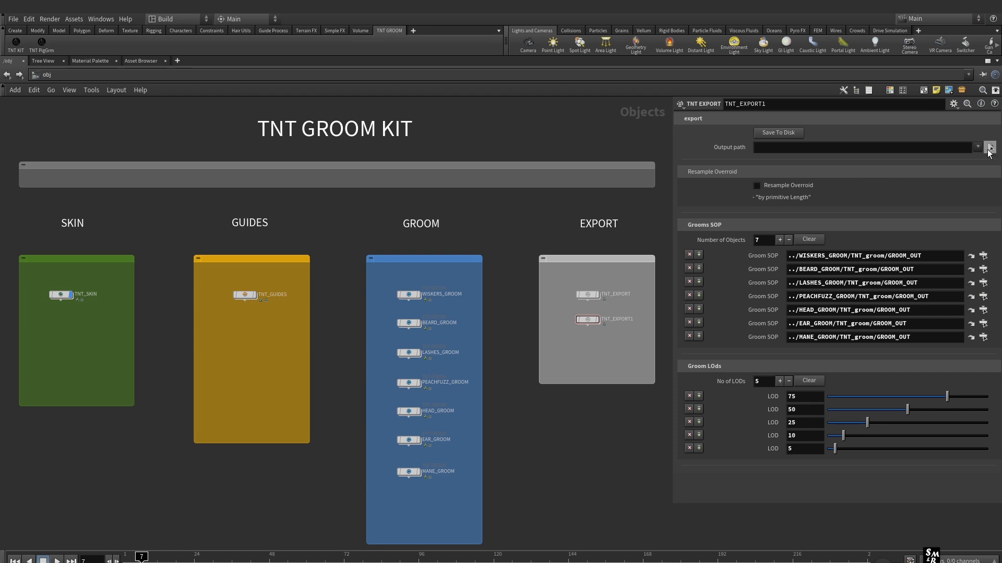
Set the export node's output path to the Desktop export folder, $HIP/Desktop/export/
{"action": "left_click", "coordinate": [990, 149]}
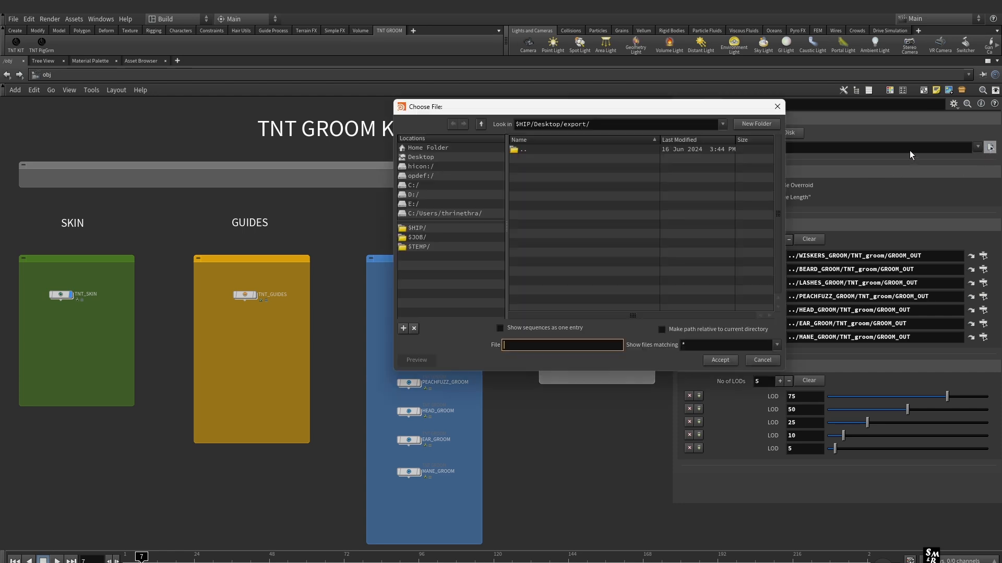
{"action": "left_click", "coordinate": [425, 157]}
{"action": "left_click", "coordinate": [530, 158]}
{"action": "double_click", "coordinate": [530, 158]}
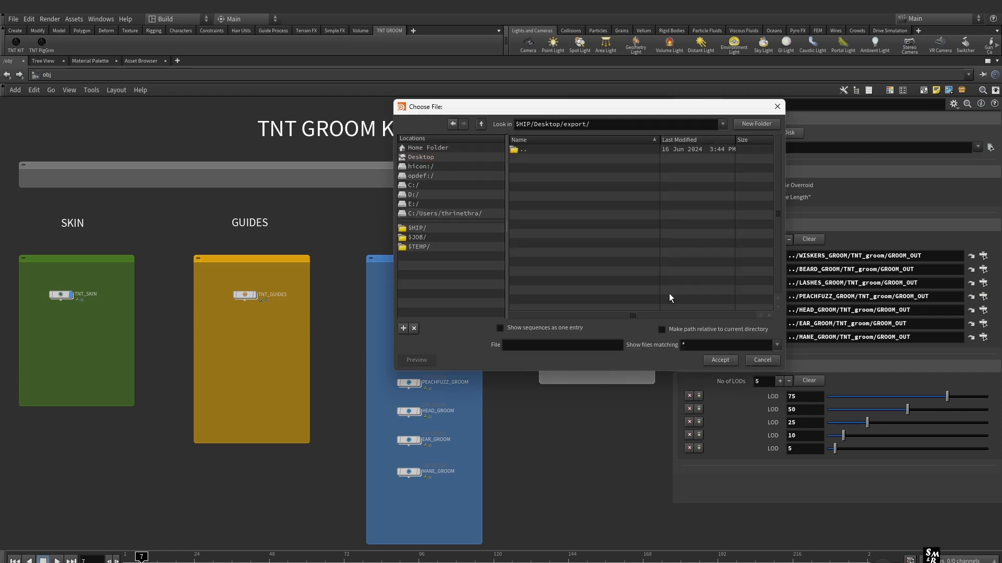
{"action": "left_click", "coordinate": [720, 361]}
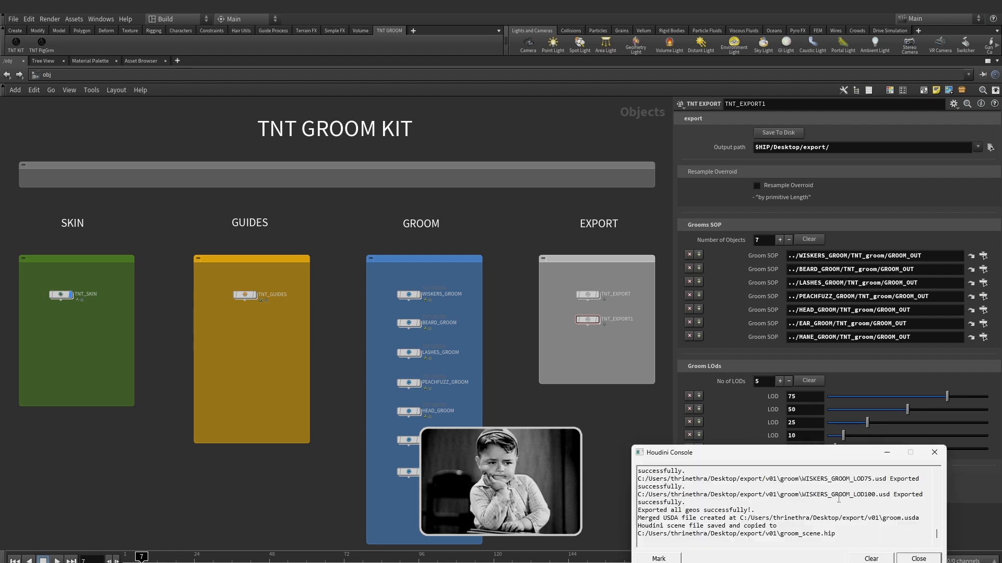
Clear the export log in the Houdini Console and close the console
{"action": "left_click", "coordinate": [871, 559]}
{"action": "left_click", "coordinate": [919, 558]}
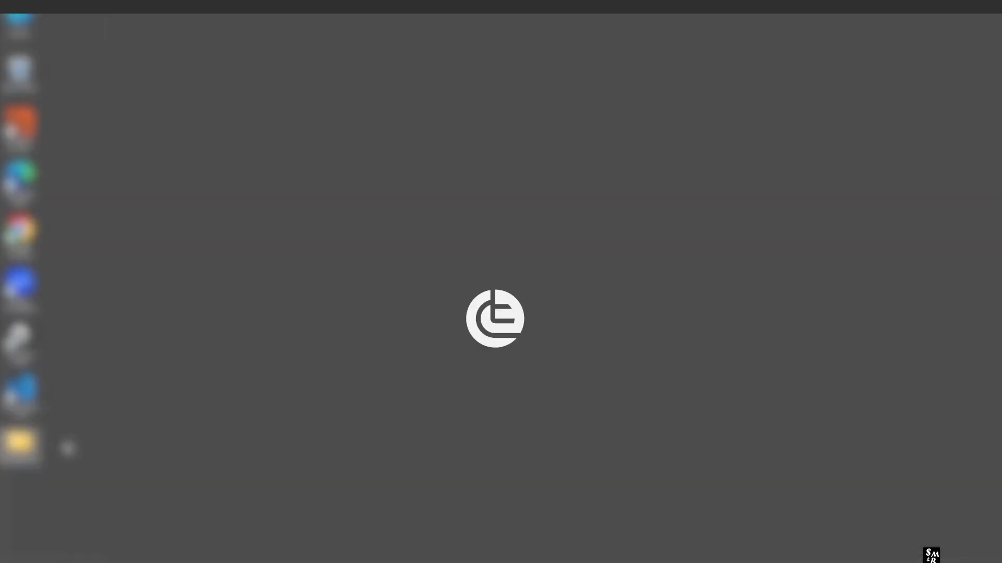
Switch to File Explorer and examine the exported USD files in the desktop folder export/v01/groom
{"action": "double_click", "coordinate": [44, 450]}
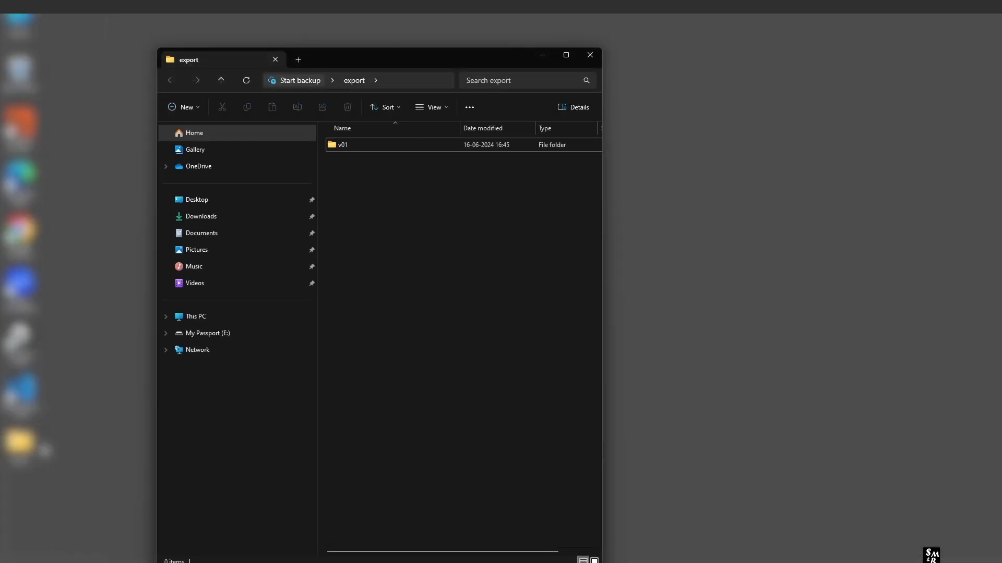
{"action": "double_click", "coordinate": [366, 144]}
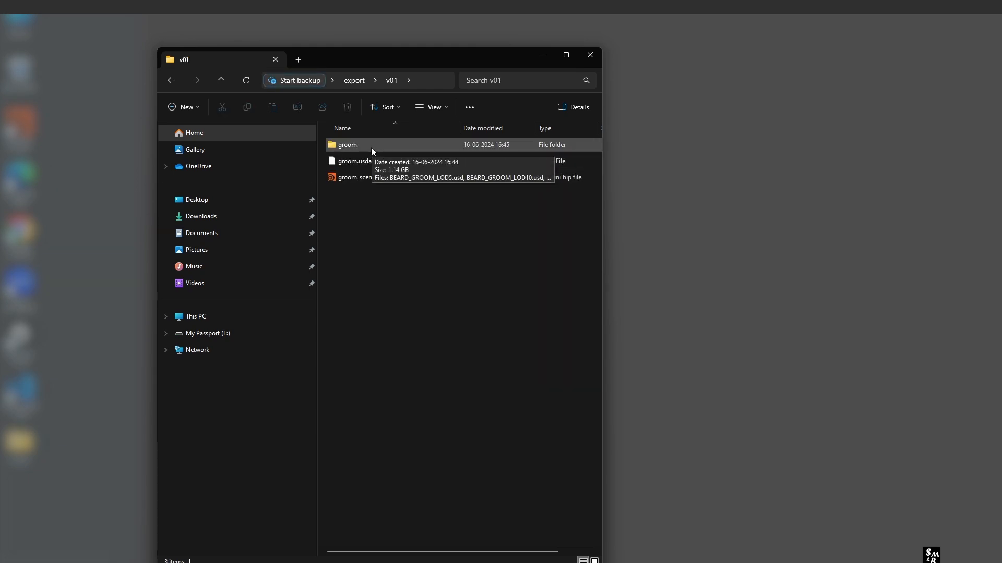
{"action": "left_click", "coordinate": [371, 146]}
{"action": "double_click", "coordinate": [371, 146]}
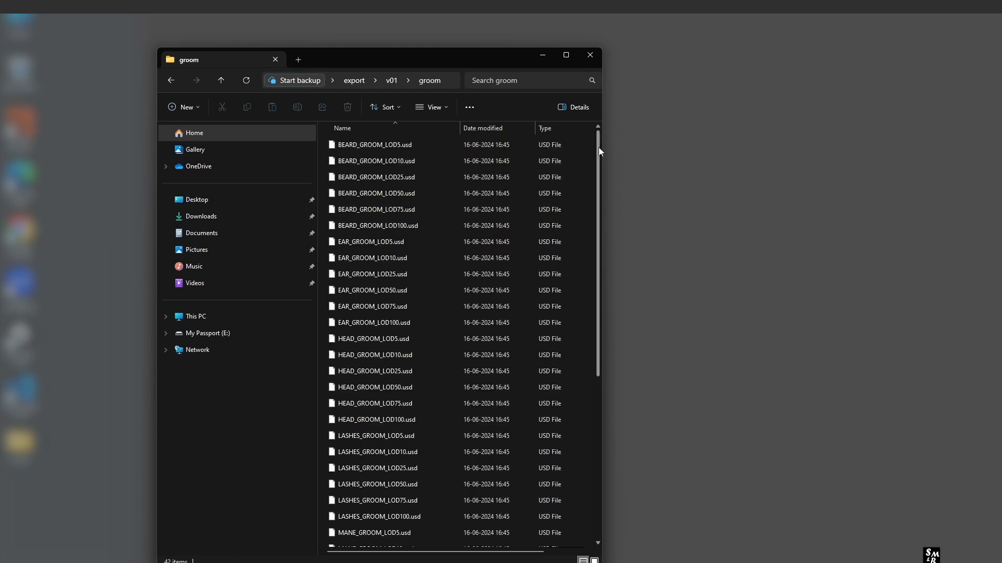
{"action": "scroll", "coordinate": [598, 150], "scroll_direction": "down", "scroll_amount": 1}
{"action": "left_click_drag", "start_coordinate": [599, 152], "coordinate": [599, 231]}
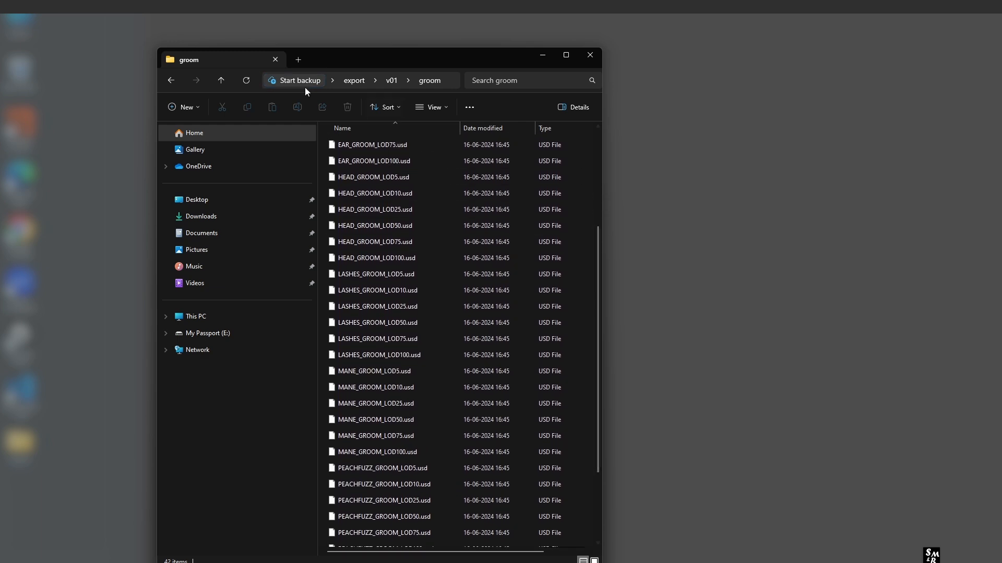
Return to the v01 folder and inspect the groom.usda and groom_scene.hip files
{"action": "left_click", "coordinate": [221, 80]}
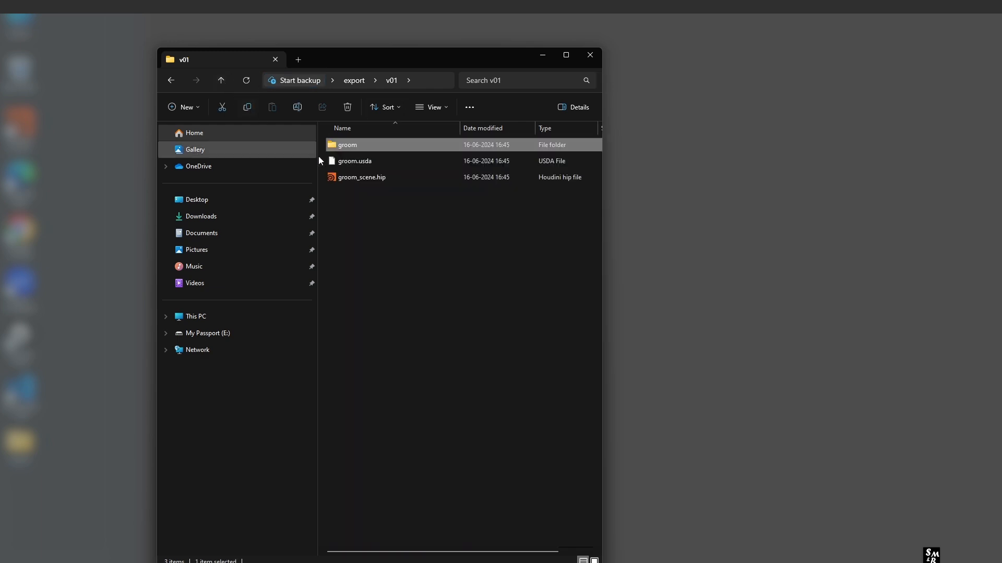
{"action": "left_click", "coordinate": [371, 162]}
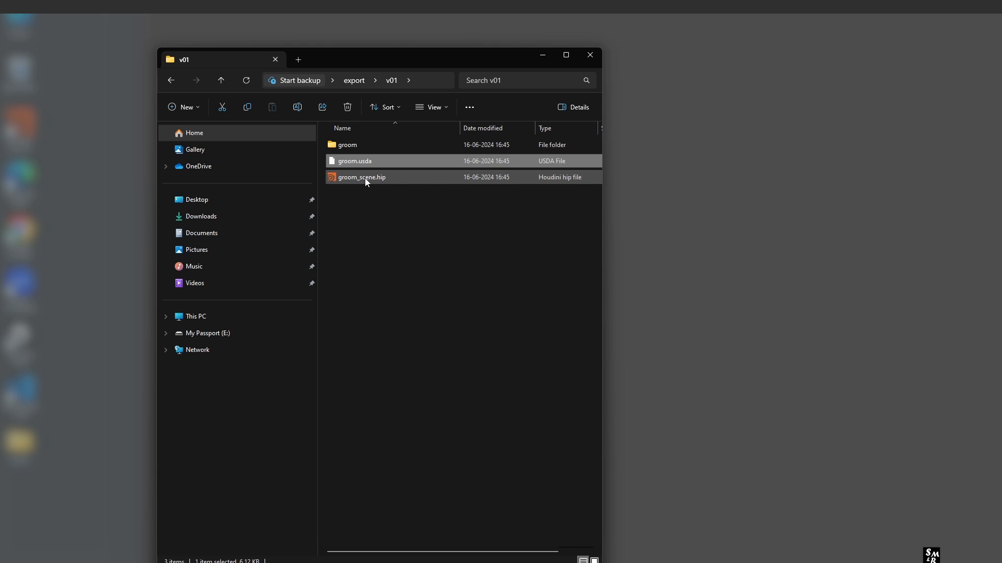
{"action": "left_click_drag", "start_coordinate": [409, 205], "coordinate": [366, 182]}
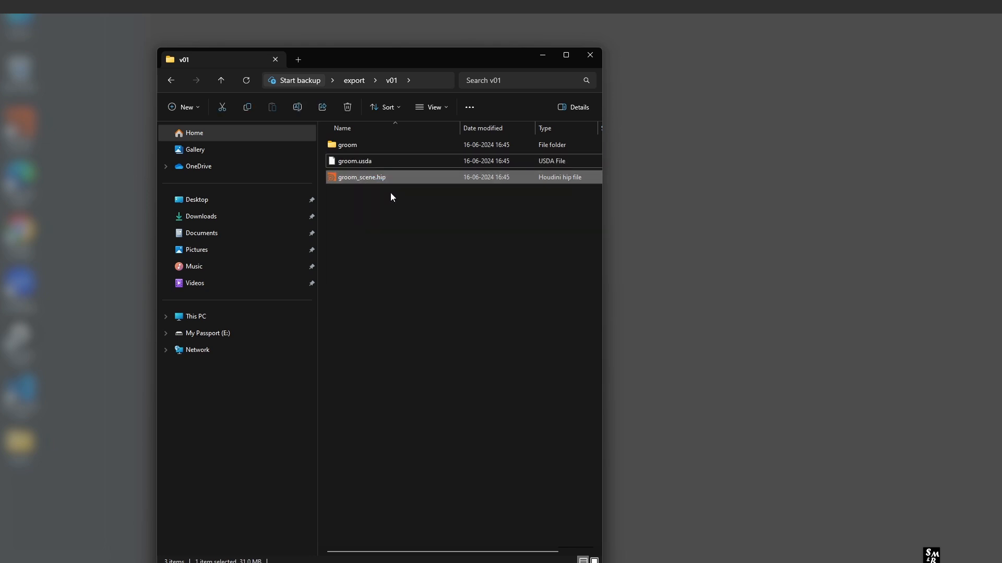
{"action": "left_click", "coordinate": [386, 244]}
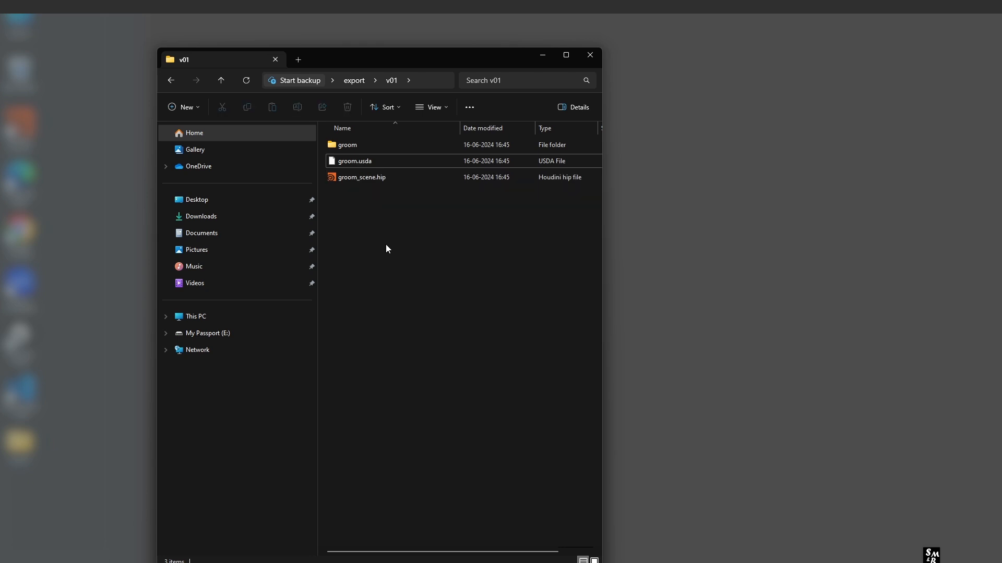
Go up to the export folder, switch to Houdini and save the grooms to disk again, clearing and closing the console
{"action": "left_click", "coordinate": [221, 80]}
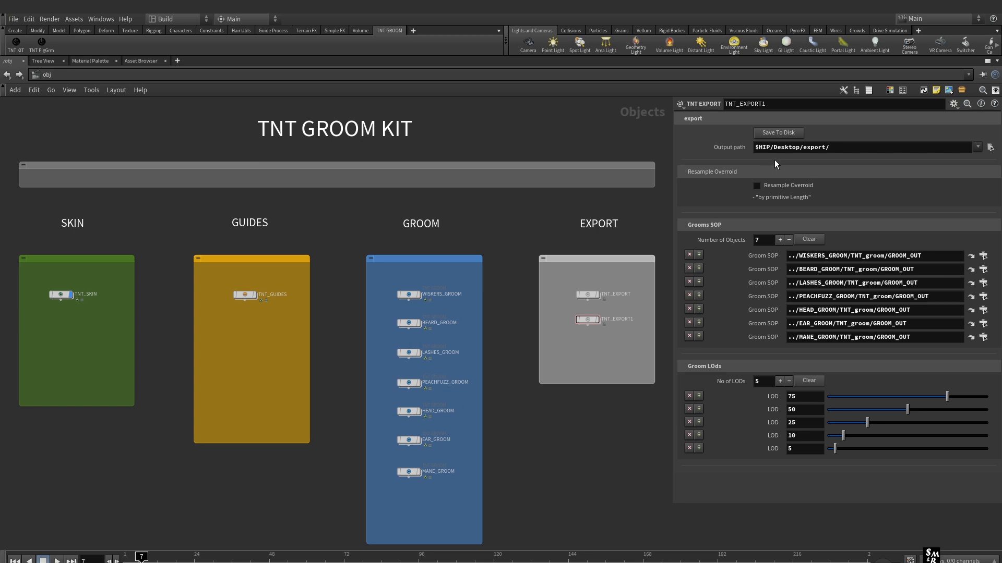
{"action": "left_click", "coordinate": [780, 133]}
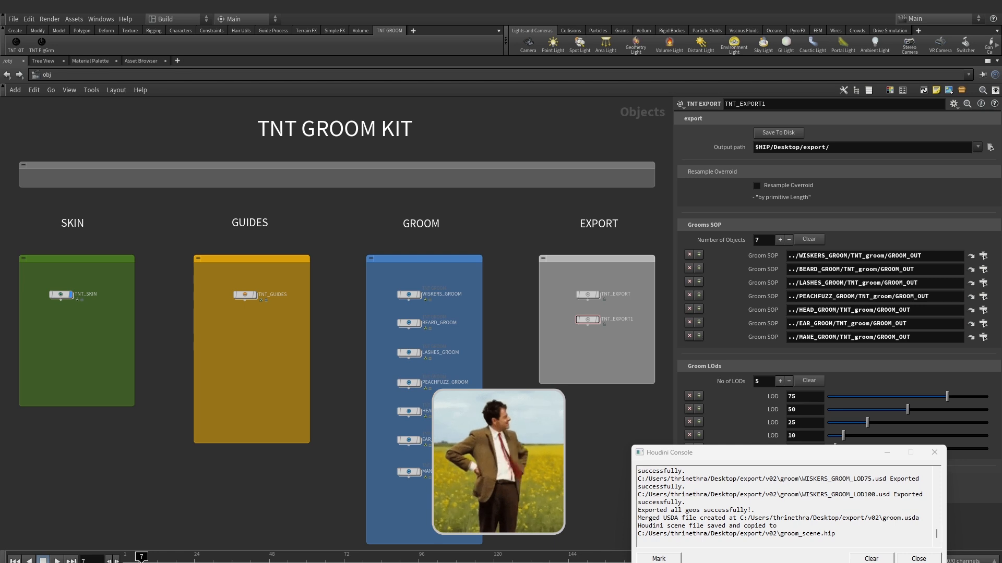
{"action": "left_click", "coordinate": [871, 559]}
{"action": "left_click", "coordinate": [919, 559]}
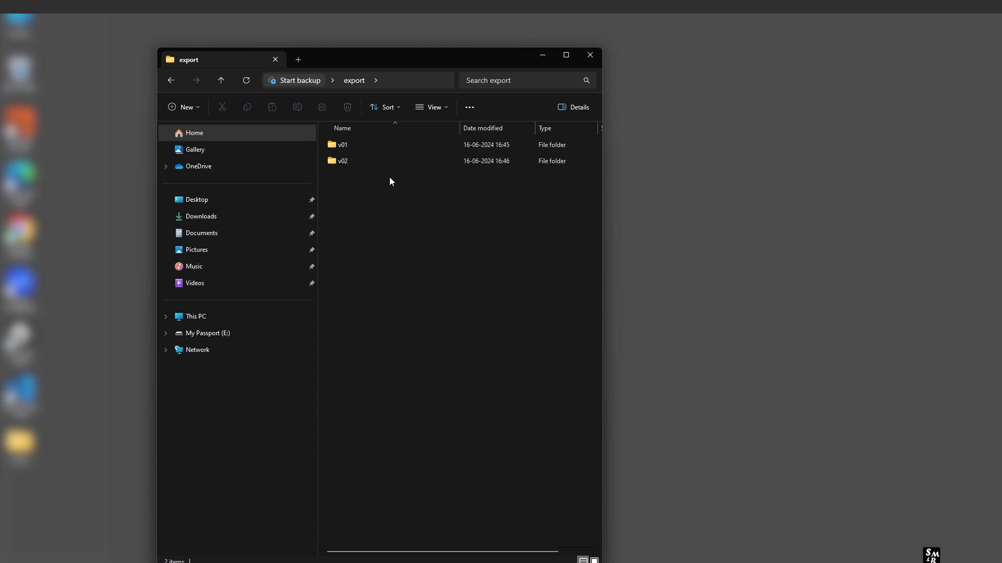
Switch to File Explorer, inspect the contents of the v02 folder, and return to the export folder
{"action": "left_click_drag", "start_coordinate": [376, 177], "coordinate": [348, 163]}
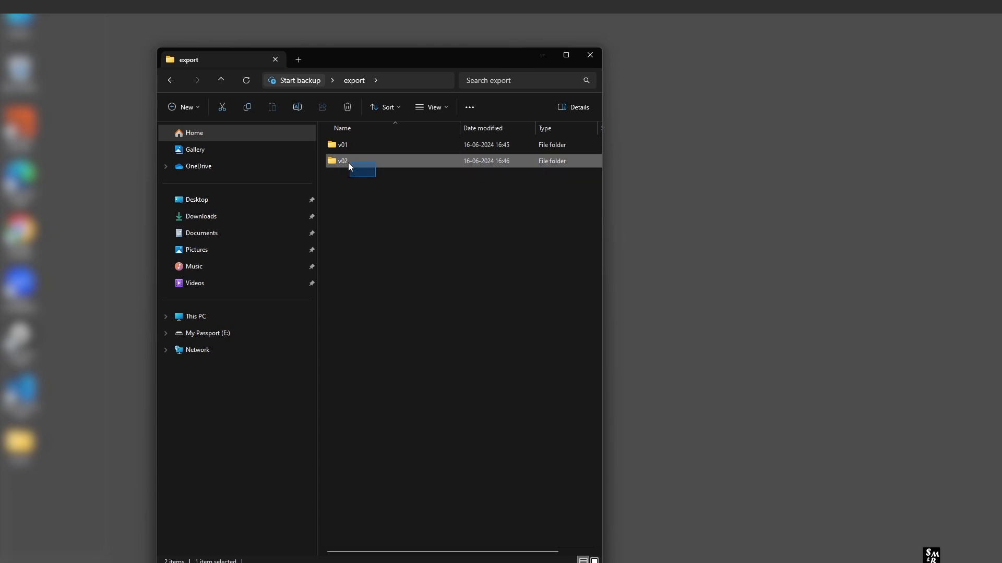
{"action": "double_click", "coordinate": [359, 162]}
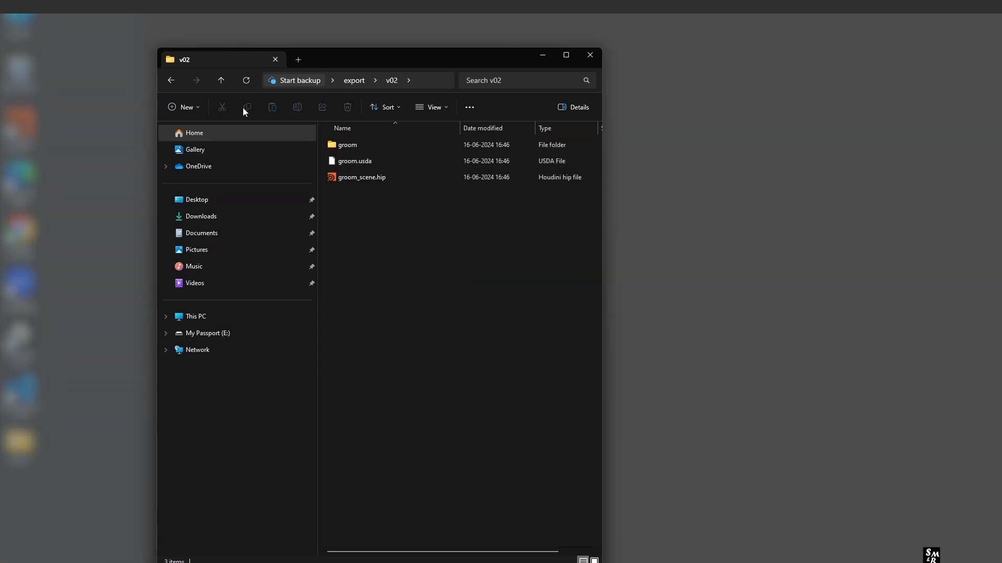
{"action": "left_click", "coordinate": [221, 79]}
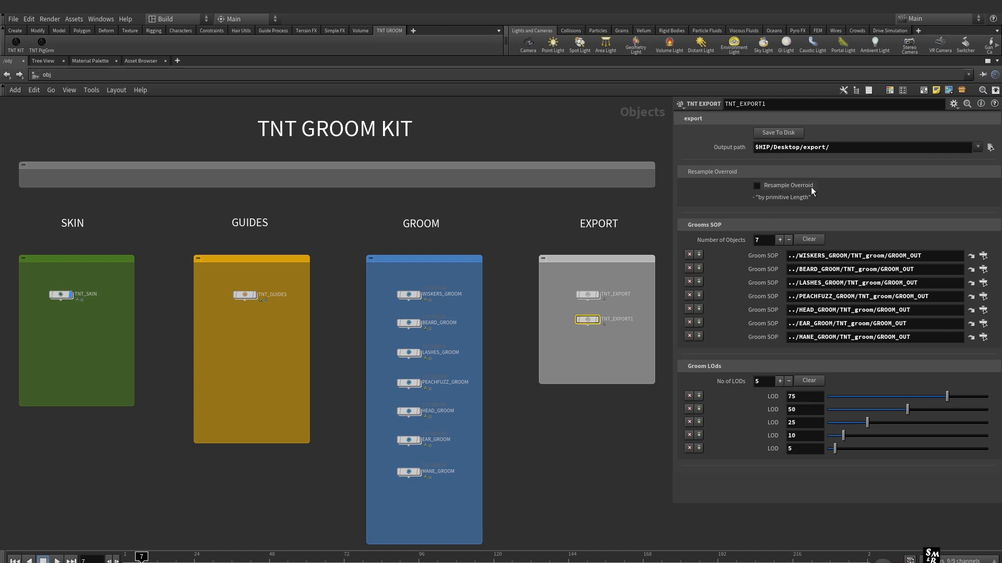
In Houdini, enable Resample Overroid on the TNT_EXPORT1 node and set Maxsegs to 60
{"action": "left_click", "coordinate": [757, 186]}
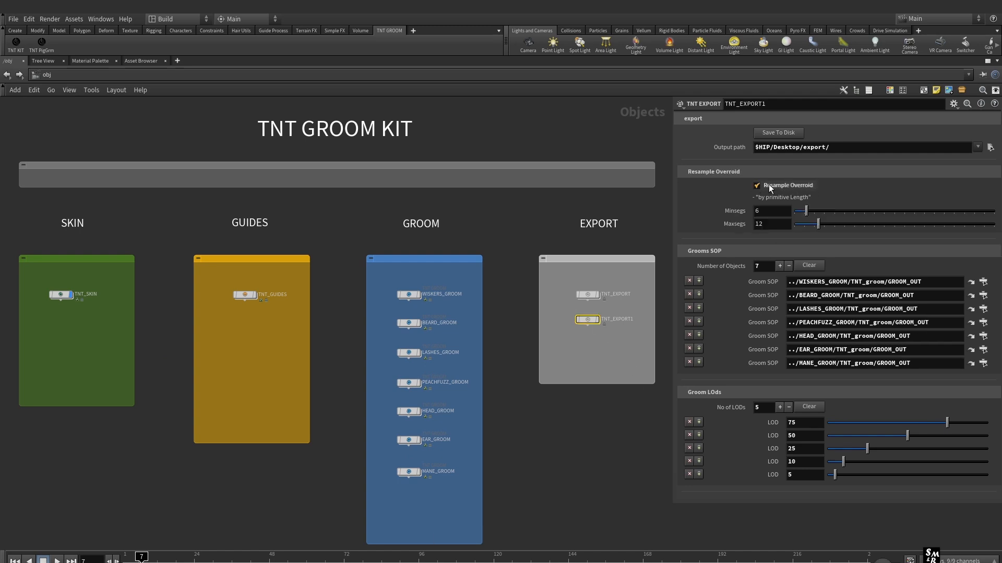
{"action": "left_click", "coordinate": [756, 215]}
{"action": "left_click", "coordinate": [755, 225]}
{"action": "type", "text": "60"}
{"action": "key", "text": "Return"}
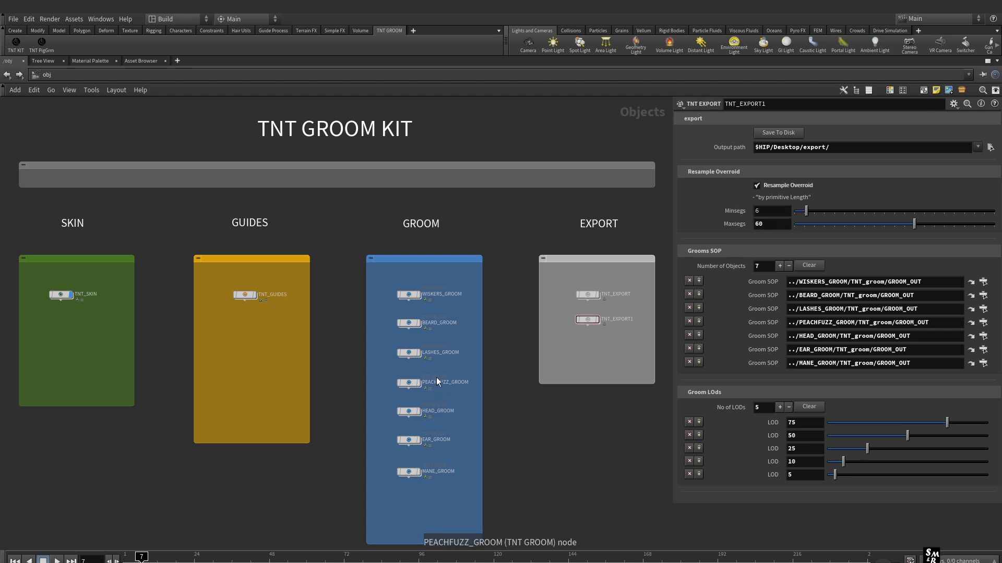
{"action": "left_click", "coordinate": [766, 224]}
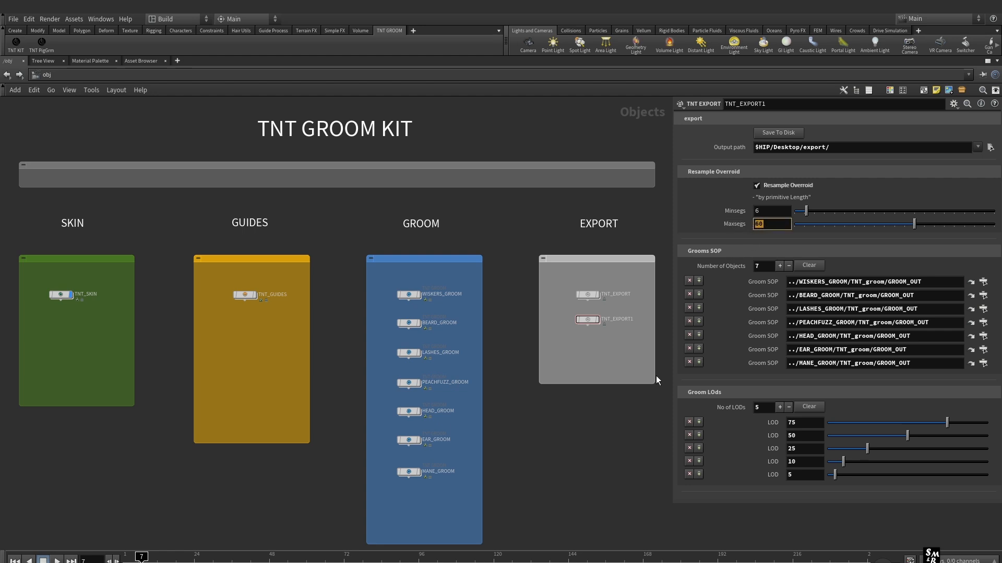
{"action": "left_click", "coordinate": [596, 449]}
Save the resampled grooms to disk, and clear and close the Houdini Console
{"action": "left_click", "coordinate": [781, 133]}
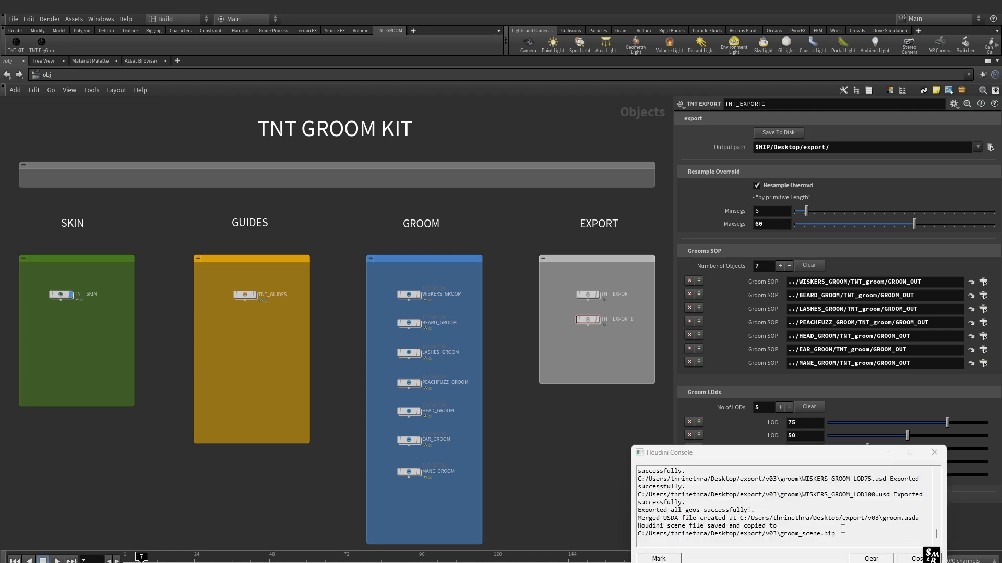
{"action": "left_click", "coordinate": [882, 559]}
{"action": "left_click", "coordinate": [917, 559]}
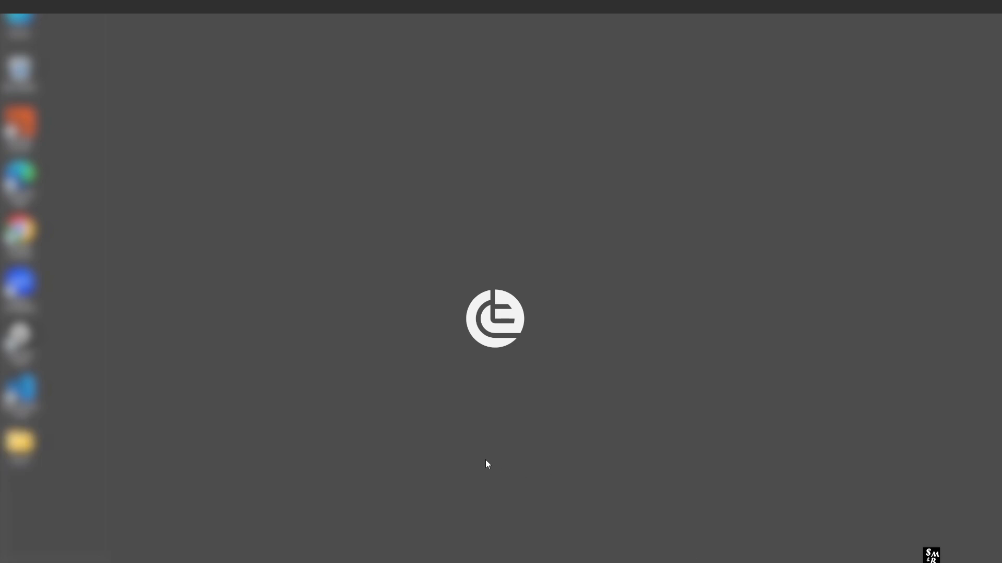
Switch to File Explorer, open the v02 folder's properties, and place them beside the Explorer window
{"action": "left_click", "coordinate": [20, 442]}
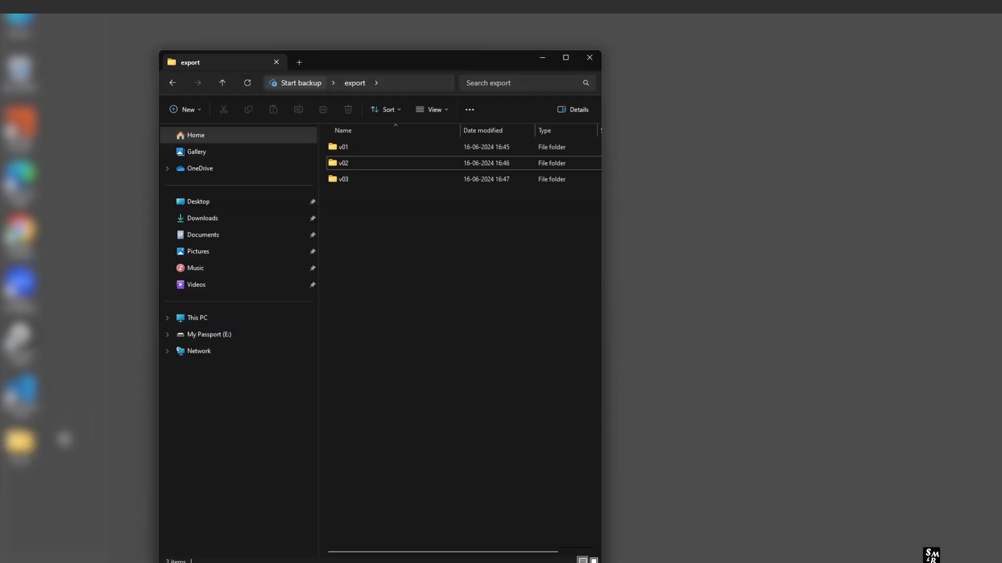
{"action": "left_click", "coordinate": [370, 163]}
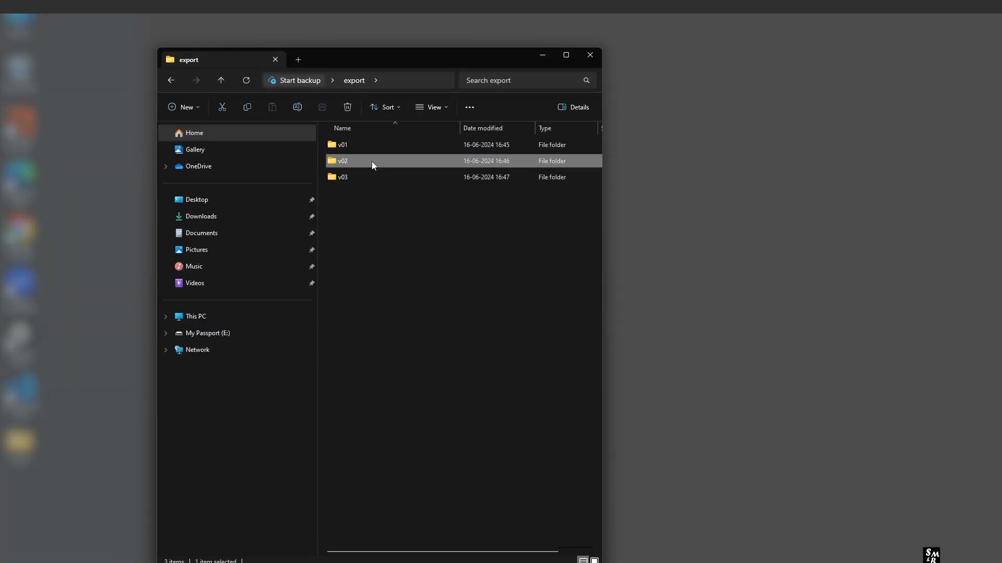
{"action": "right_click", "coordinate": [371, 162]}
{"action": "left_click", "coordinate": [406, 453]}
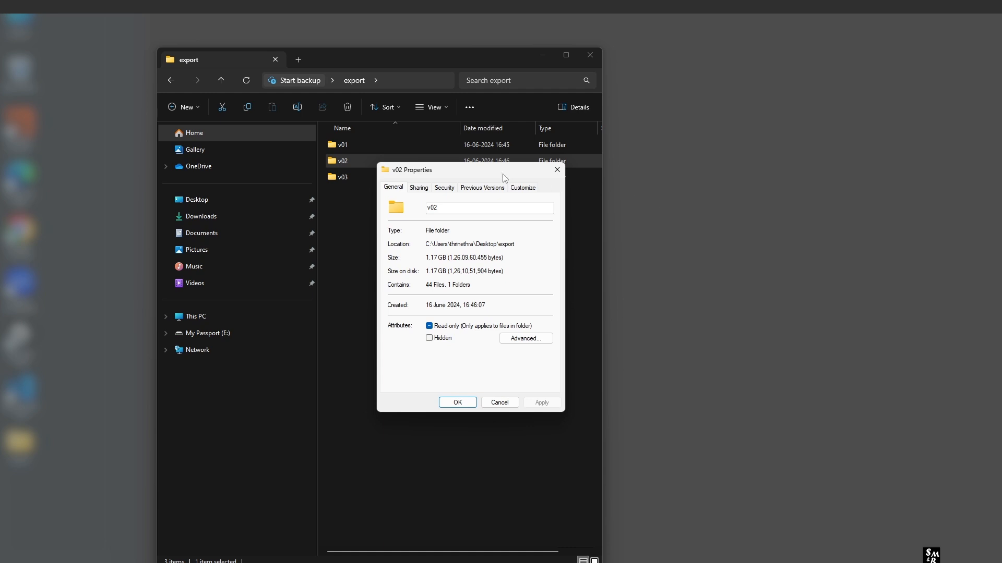
{"action": "left_click_drag", "start_coordinate": [505, 178], "coordinate": [786, 64]}
Open the v03 folder's properties below the v02 ones and compare the two folder sizes
{"action": "left_click", "coordinate": [361, 178]}
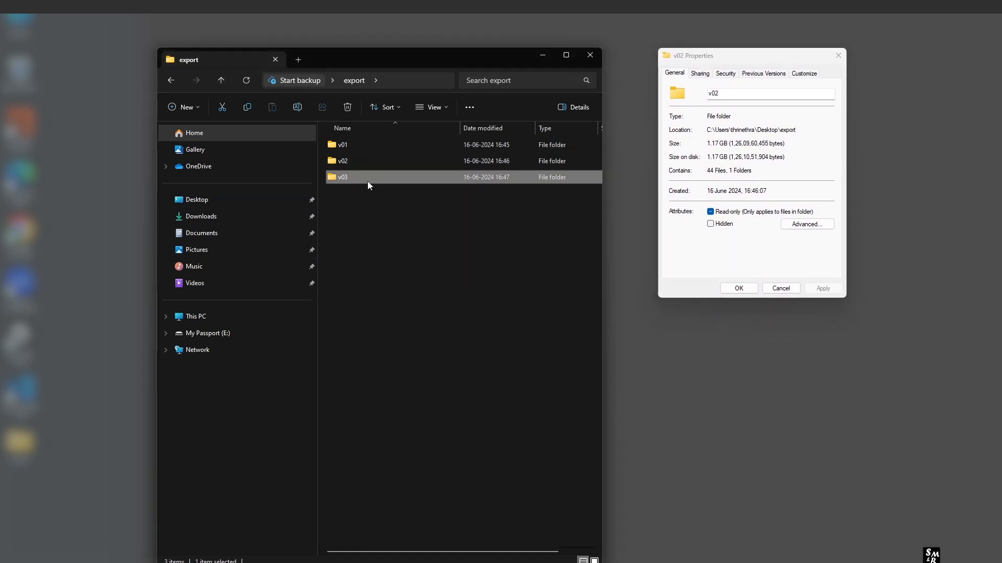
{"action": "right_click", "coordinate": [368, 181]}
{"action": "left_click", "coordinate": [412, 469]}
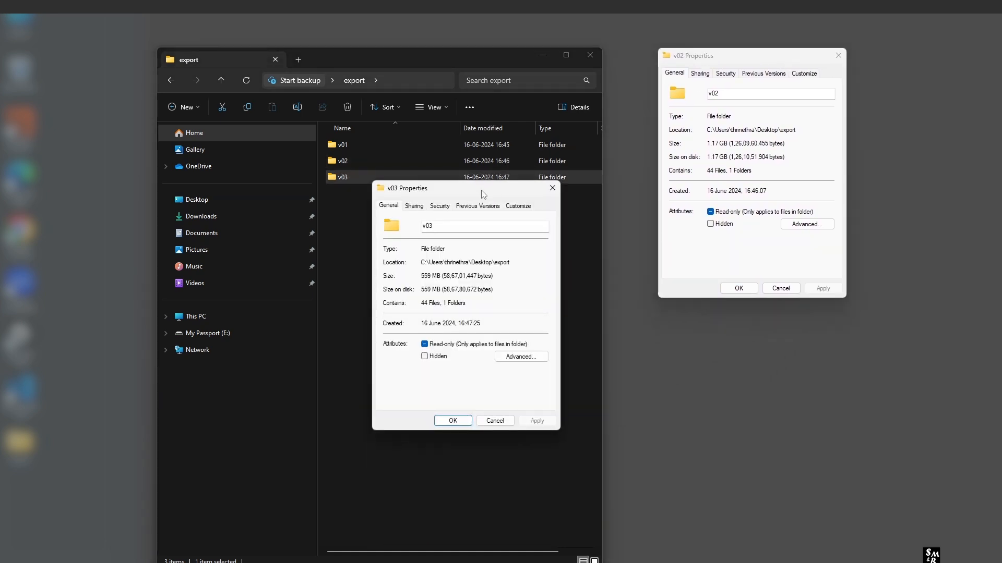
{"action": "left_click_drag", "start_coordinate": [482, 194], "coordinate": [767, 322]}
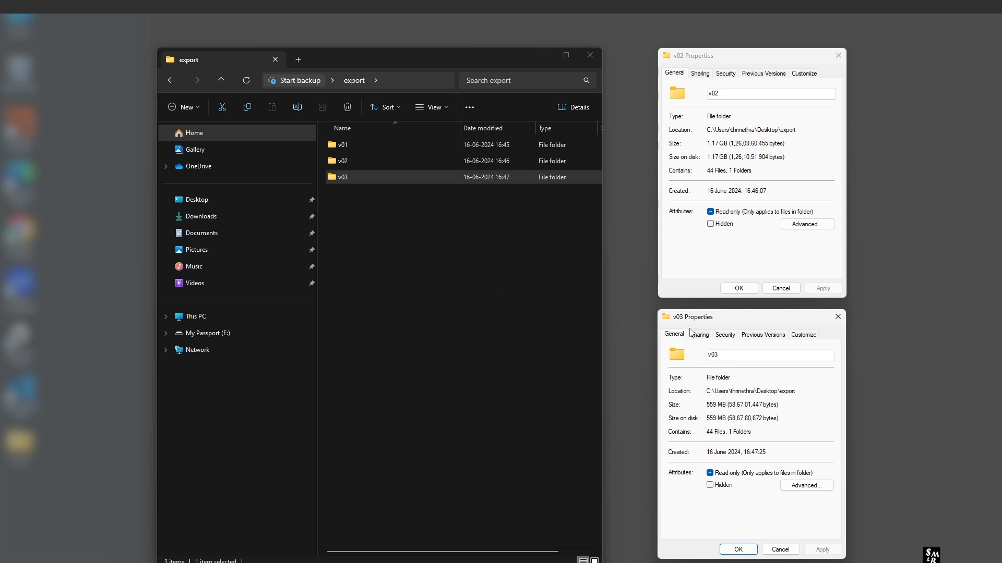
{"action": "left_click_drag", "start_coordinate": [716, 406], "coordinate": [710, 407]}
{"action": "left_click_drag", "start_coordinate": [719, 144], "coordinate": [700, 152]}
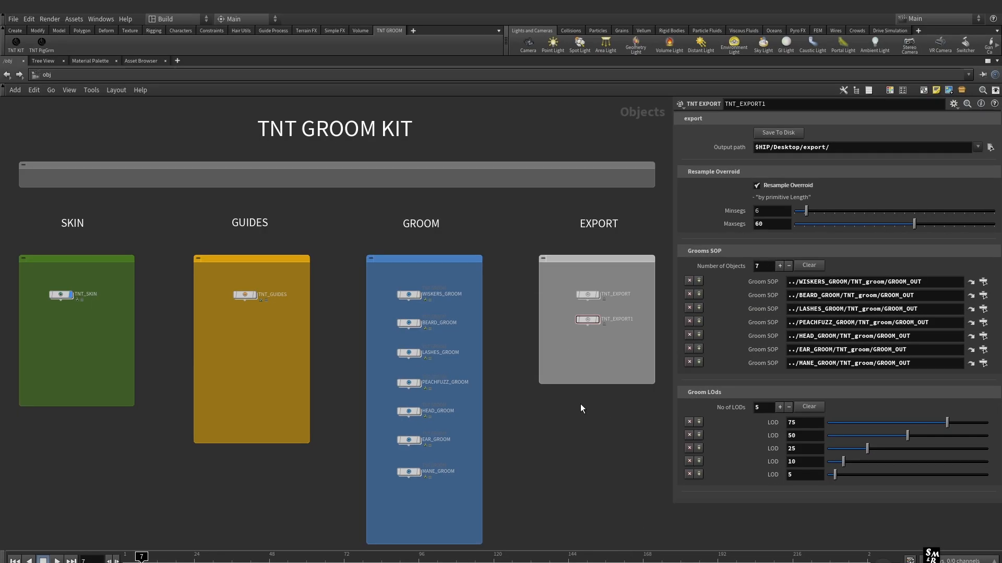
Switch to Houdini and hide the parameter dialog in the network view
{"action": "key", "text": "p"}
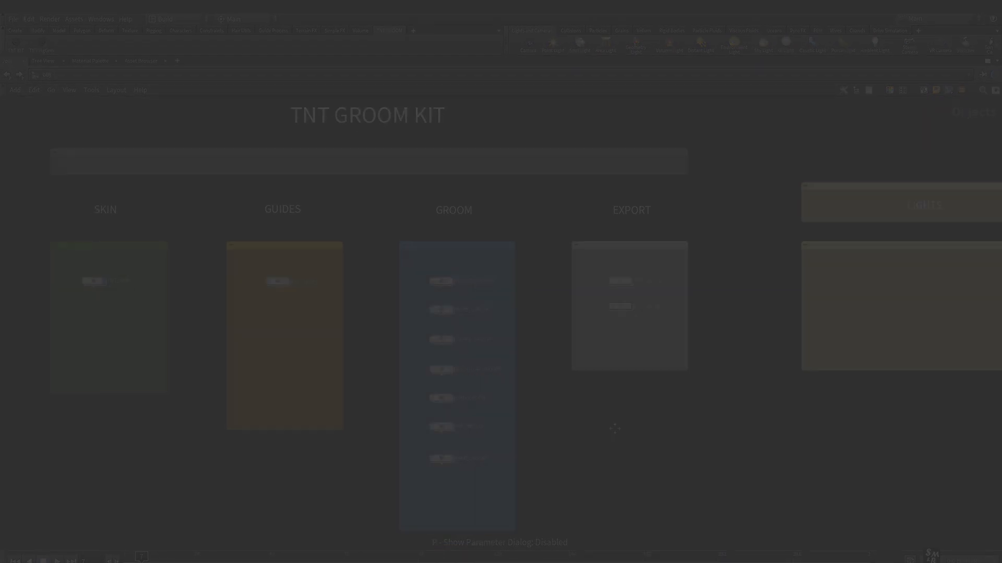